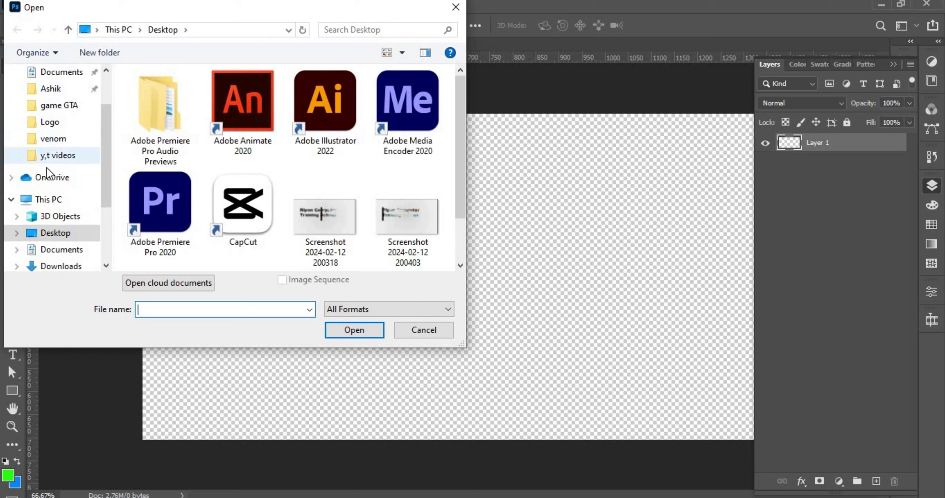
Browse to the Graphics Pictures folder inside the Picture folder for opening an image.
left_click(49, 73)
left_click(52, 91)
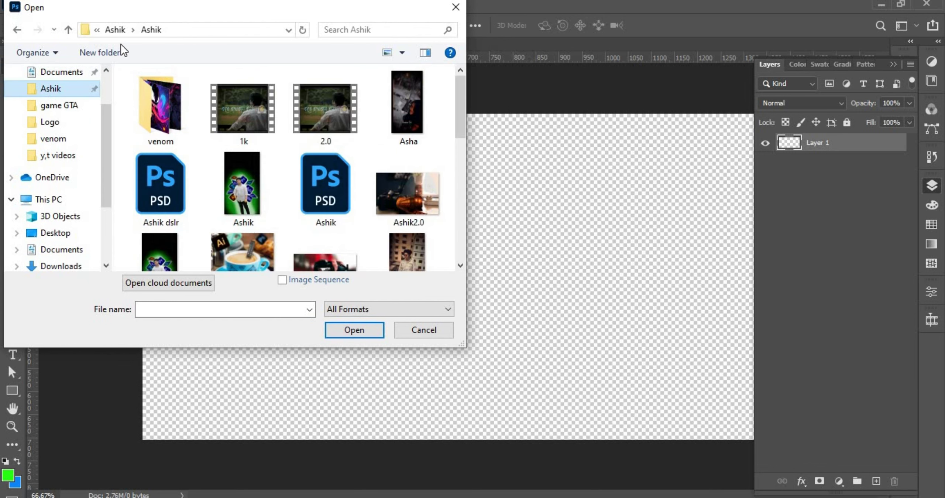
left_click(116, 29)
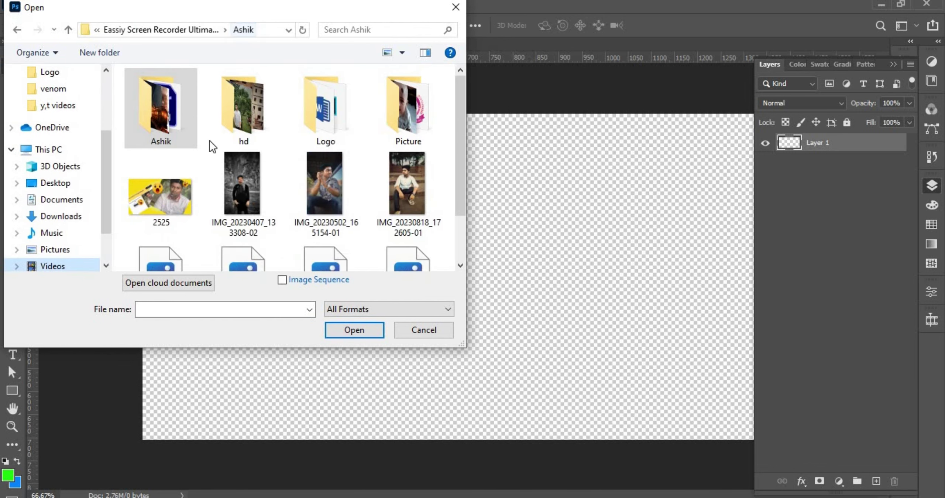
double_click(424, 106)
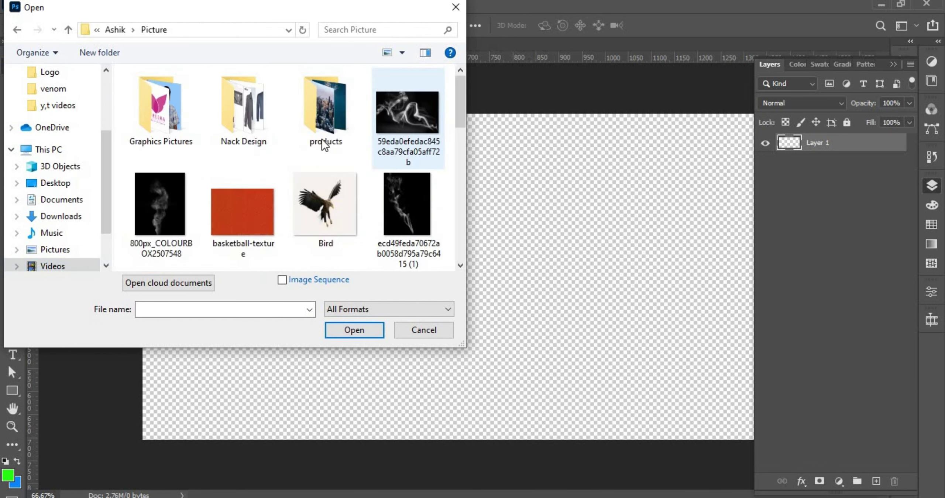
double_click(161, 96)
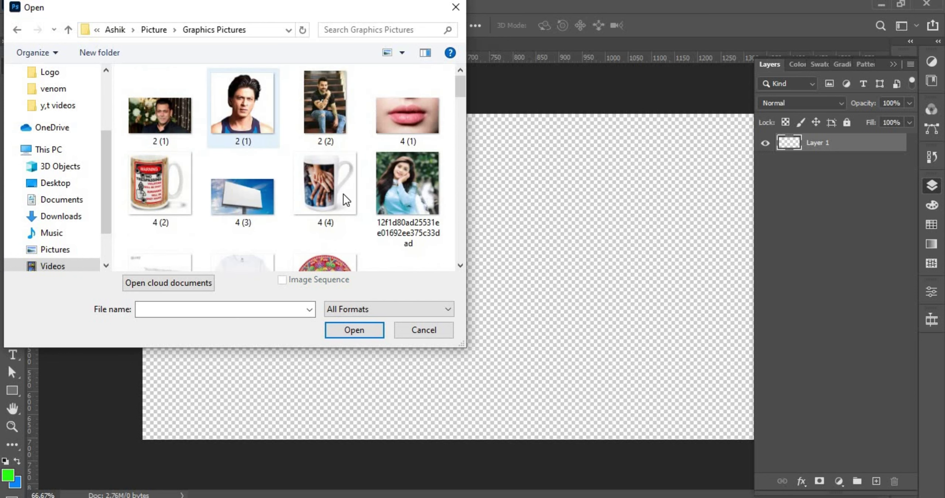
Find the green Shirt image in the Graphics Pictures folder and open it.
scroll(240, 196, "down", 5)
scroll(242, 194, "down", 12)
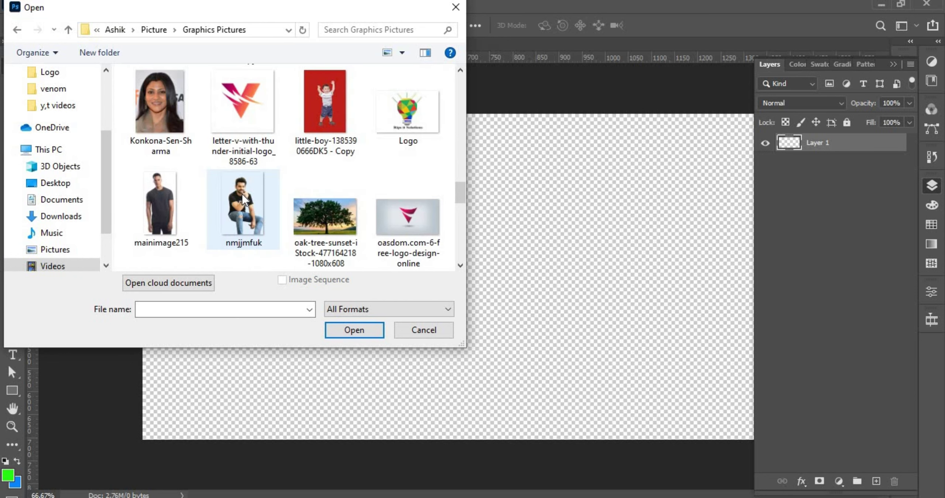
scroll(242, 193, "down", 2)
left_click(238, 145)
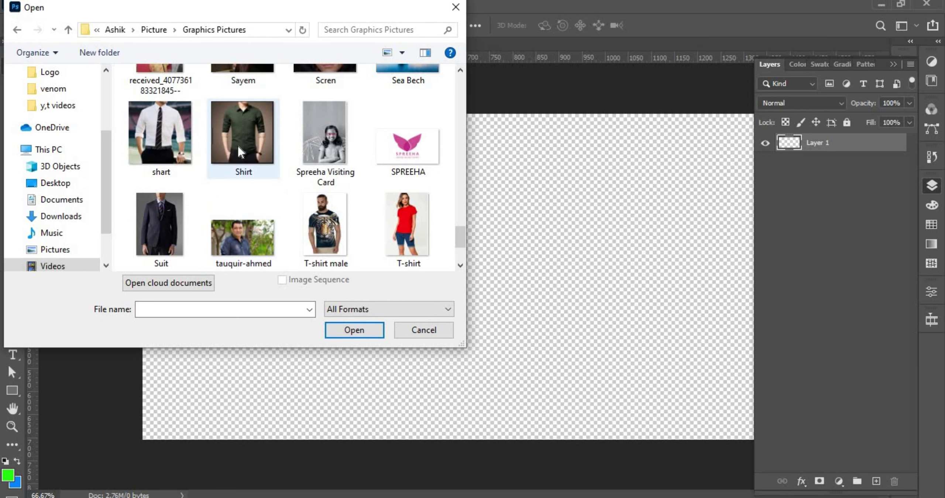
left_click(340, 324)
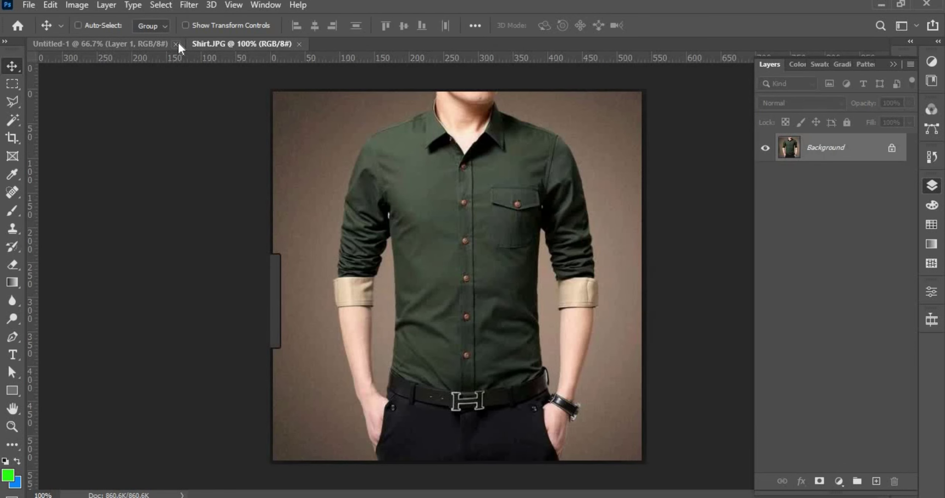
Close the blank Untitled-1 document and unlock the shirt photo's Background layer.
left_click(178, 43)
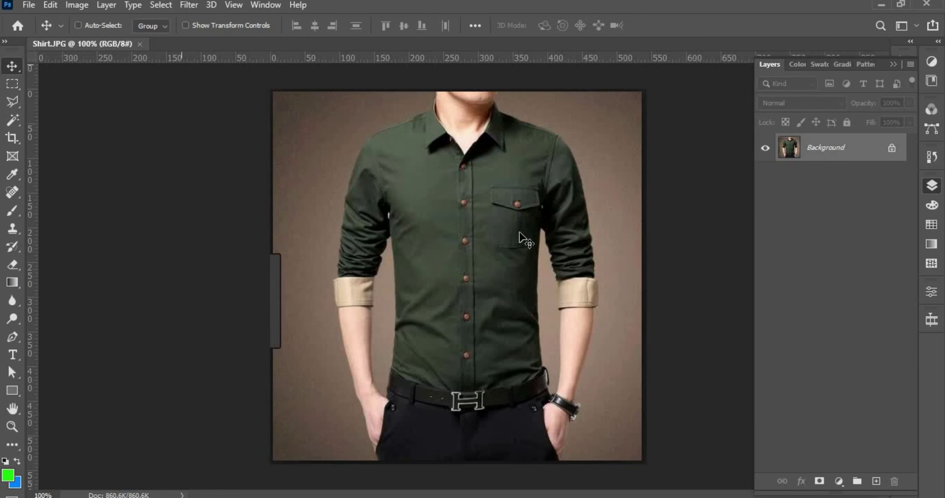
left_click(893, 150)
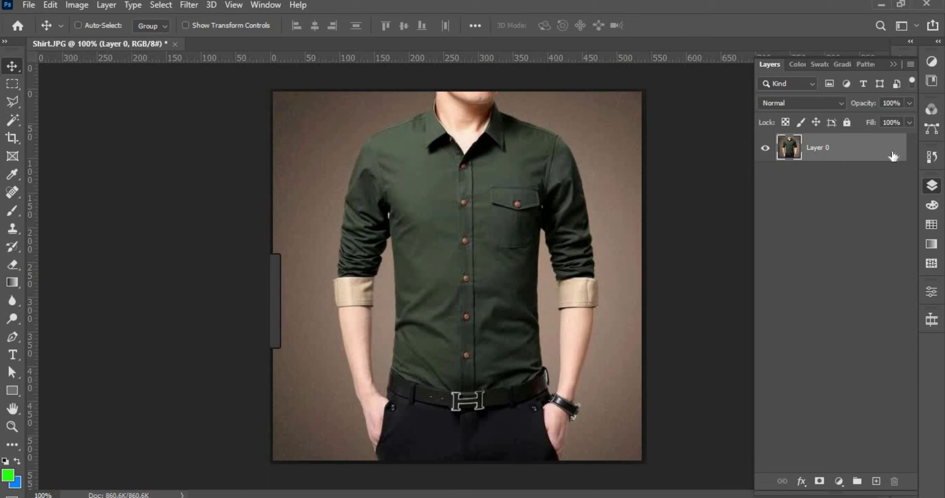
key("ctrl+plus")
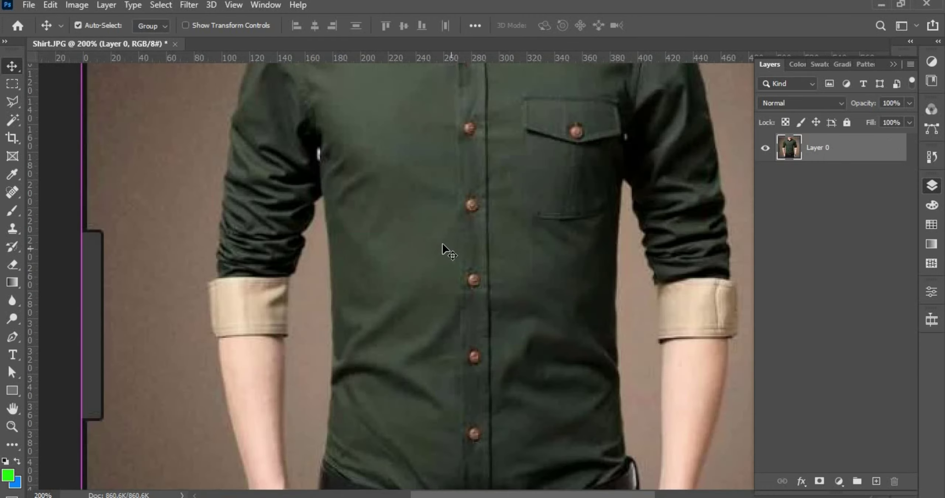
key("ctrl+minus")
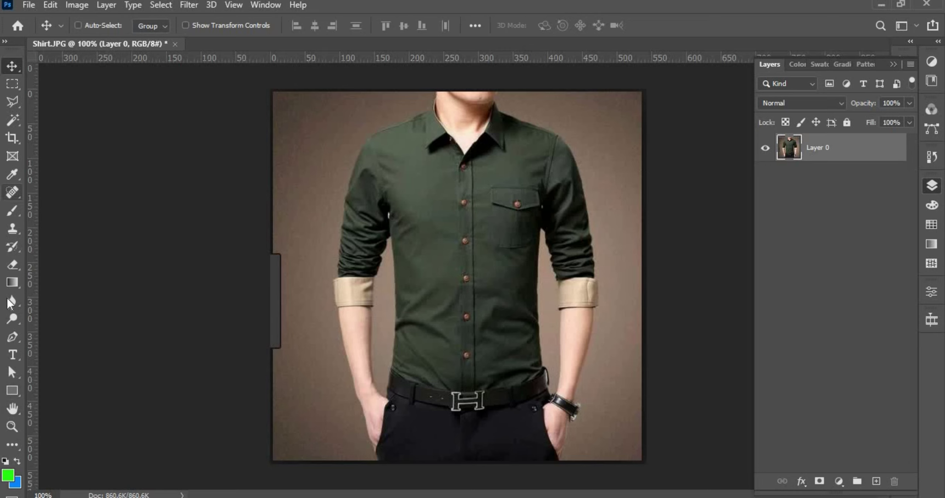
With the Pen tool, start a path at the image-left cuff's lower outer corner and trace up onto the wrinkled sleeve.
left_click(12, 336)
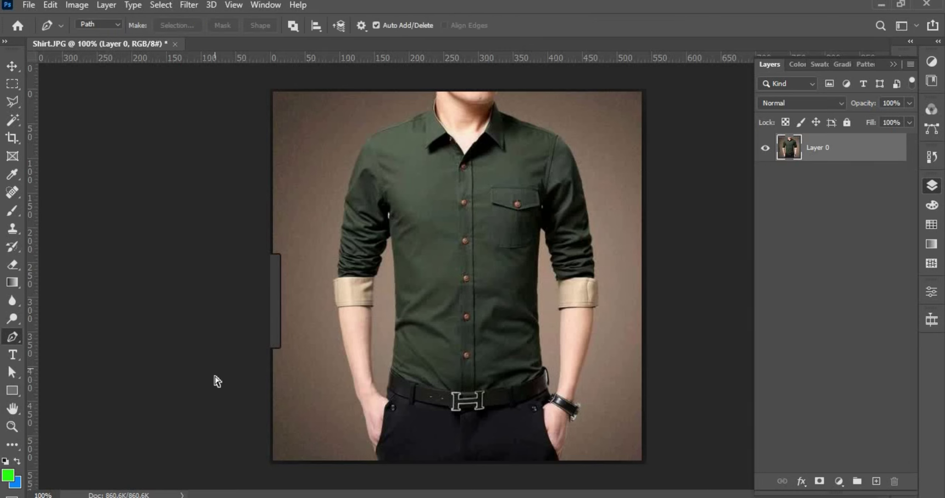
key("ctrl+plus")
key("ctrl+plus")
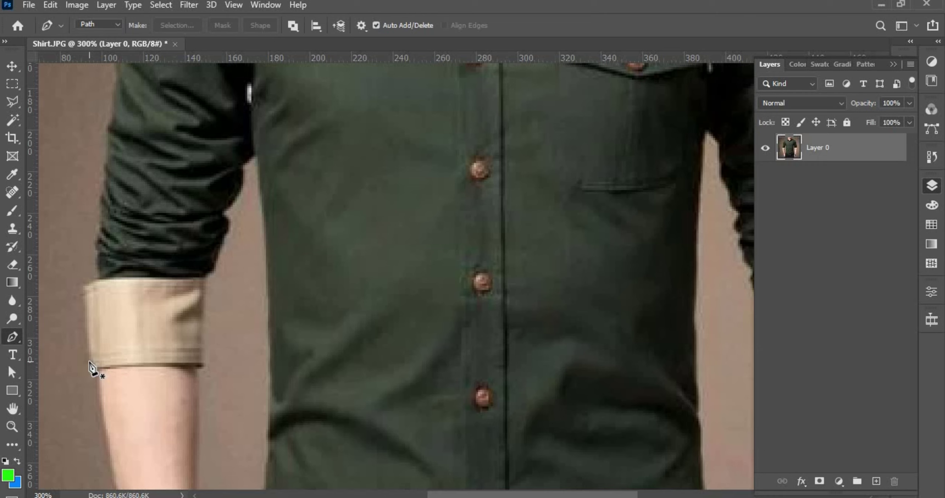
left_click(89, 360)
key("ctrl+plus")
left_click_drag(87, 295, 427, 263)
left_click_drag(314, 249, 335, 200)
left_click(315, 249, "alt")
scroll(315, 247, "up", 1)
left_click(314, 248, "alt")
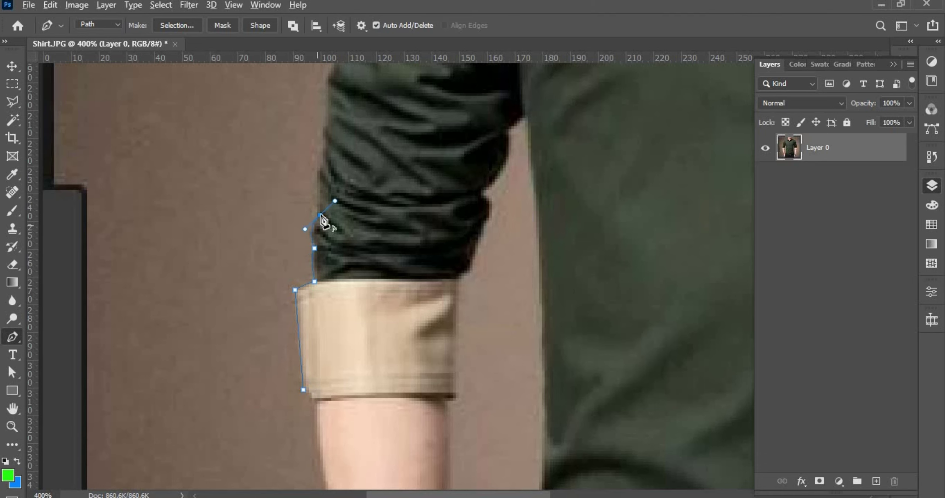
left_click(320, 214, "alt")
Continue the path up the outer edge of the image-left sleeve and around the shoulder curve.
left_click_drag(322, 168, 237, 391)
left_click(275, 301, "alt")
scroll(312, 274, "up", 2)
left_click(290, 254, "alt")
scroll(292, 254, "up", 3)
left_click(296, 240, "alt")
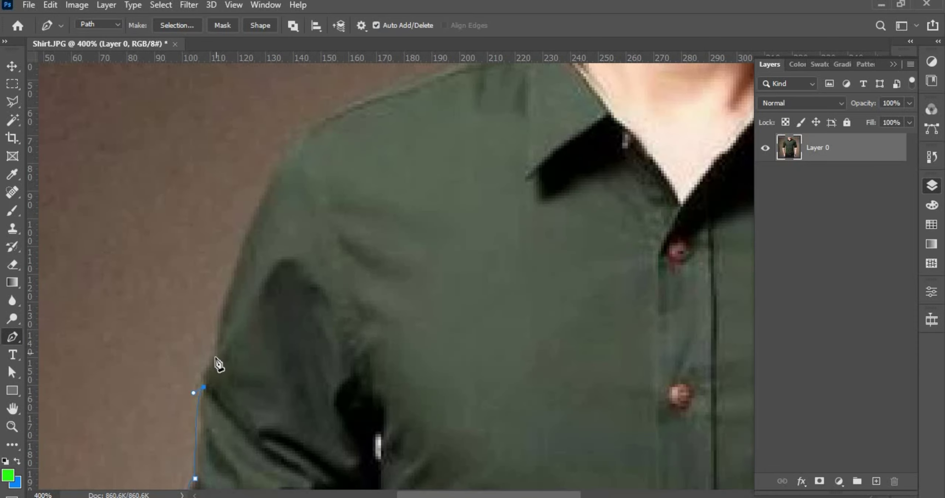
left_click_drag(217, 356, 234, 347)
left_click(217, 356, "alt")
left_click_drag(288, 202, 204, 249)
left_click_drag(220, 181, 277, 169)
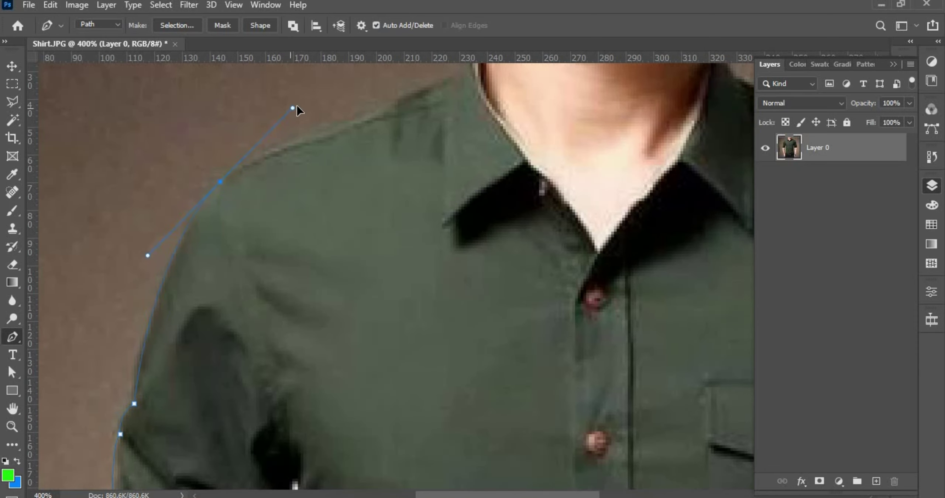
Extend the path along the image-left shoulder seam and up to the top of the collar.
scroll(299, 110, "up", 6)
scroll(298, 110, "right", 4)
left_click_drag(234, 302, 313, 292)
left_click_drag(332, 259, 367, 252)
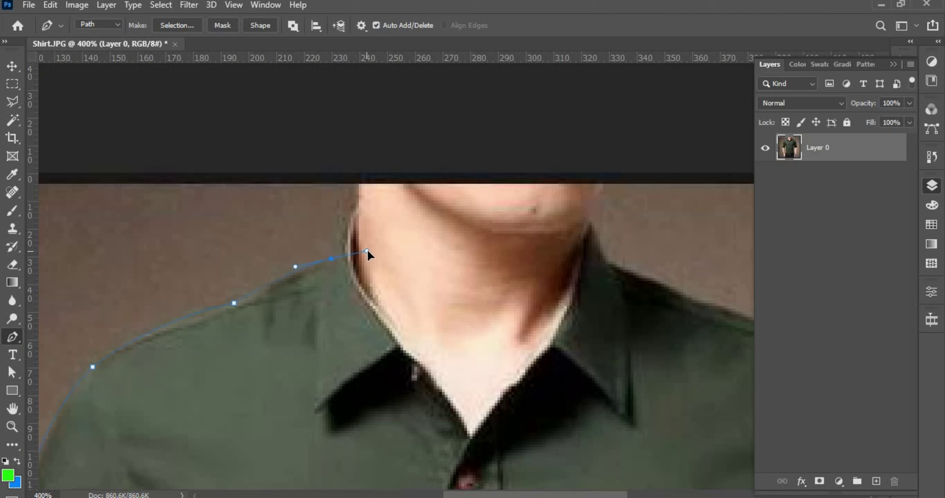
scroll(371, 342, "up", 3)
scroll(371, 342, "left", 2)
scroll(405, 279, "down", 2)
scroll(404, 279, "right", 7)
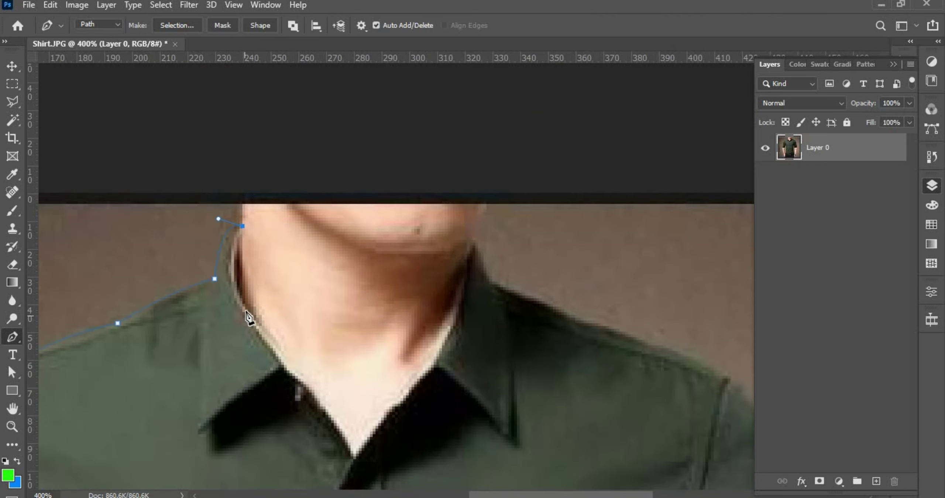
Trace the V-shaped neckline down to its point and up the other side to the collar's top.
left_click_drag(254, 317, 295, 388)
scroll(273, 340, "down", 5)
scroll(274, 340, "right", 3)
left_click(294, 358, "alt")
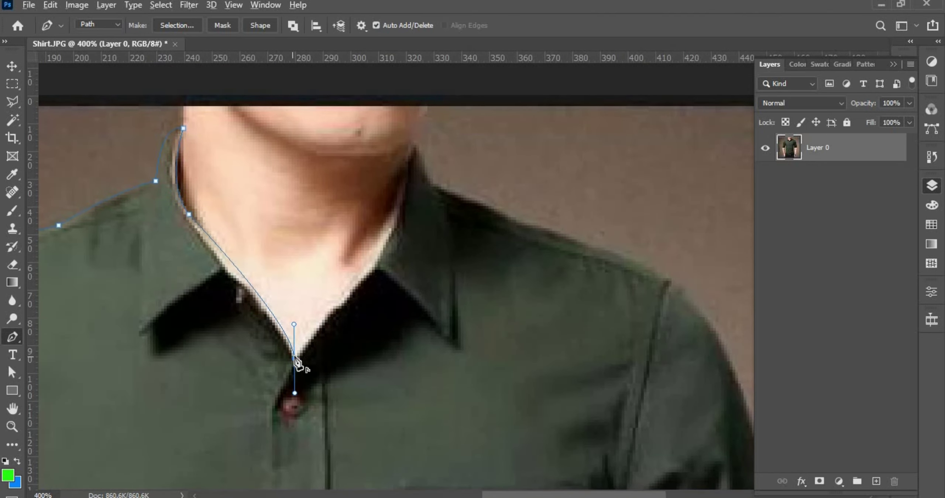
left_click_drag(373, 259, 392, 243)
left_click_drag(375, 346, 360, 380)
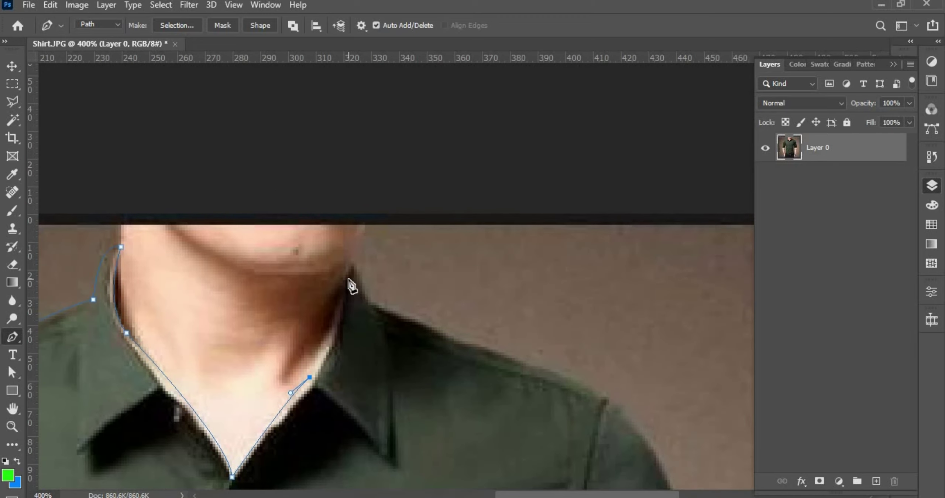
left_click_drag(348, 277, 353, 252)
left_click(348, 277, "alt")
Continue the path from the collar across the image-right shoulder to the top of the sleeve.
left_click(371, 302)
scroll(406, 362, "down", 4)
scroll(406, 361, "right", 6)
left_click_drag(226, 189, 245, 210)
left_click_drag(402, 266, 421, 318)
left_click(402, 266, "alt")
Trace the outer edge of the image-right sleeve down along its folds to the top of the cuff.
left_click_drag(323, 256, 220, 111)
left_click_drag(370, 307, 384, 444)
left_click(370, 307, "alt")
left_click_drag(394, 414, 388, 320)
left_click(324, 241, "alt")
left_click(366, 207, "alt")
left_click(366, 251, "alt")
left_click(375, 278, "alt")
left_click(374, 303, "alt")
left_click(382, 317, "alt")
scroll(380, 359, "down", 1)
left_click(380, 345)
scroll(397, 332, "down", 1)
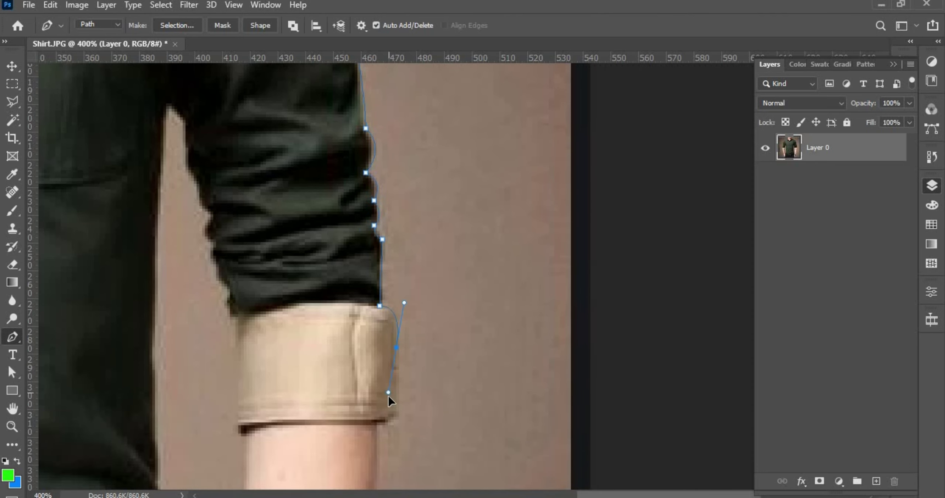
Trace the path around the image-right cuff, along its lower edge and up its inner side.
left_click_drag(389, 400, 389, 399)
scroll(339, 246, "down", 6)
scroll(339, 245, "right", 2)
left_click(359, 264)
left_click(345, 272)
left_click_drag(204, 283, 204, 300)
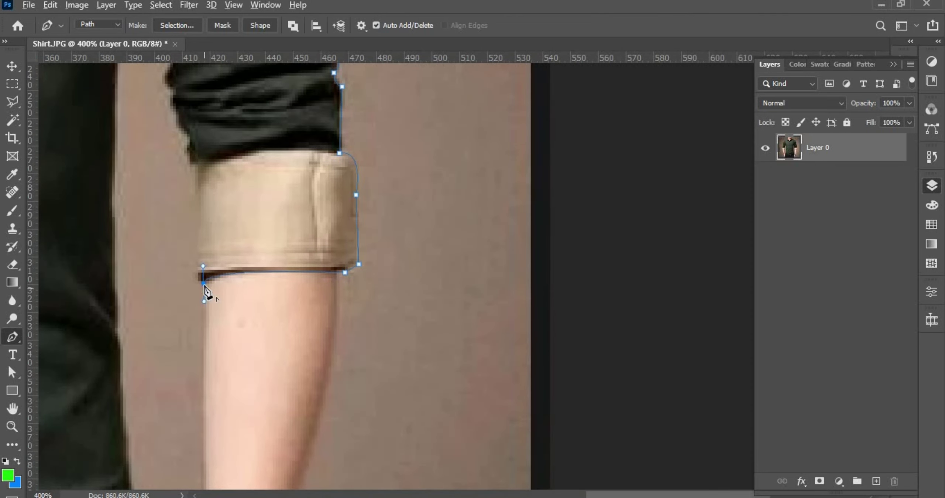
left_click(204, 283)
left_click(198, 248, "alt")
left_click_drag(197, 225, 293, 363)
left_click(291, 302)
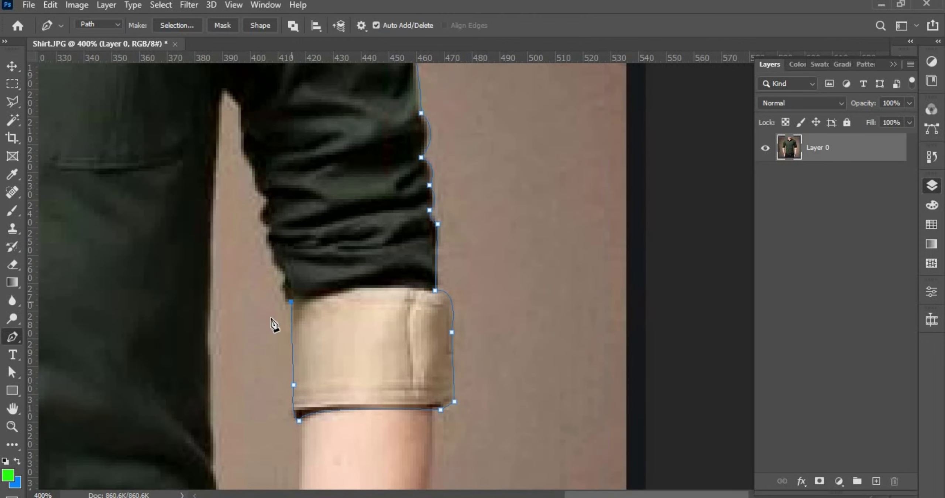
Trace the inner folds of the image-right sleeve from the cuff up toward the armpit.
left_click_drag(285, 280, 256, 263)
left_click(285, 279, "alt")
left_click(272, 265, "alt")
scroll(272, 266, "up", 1)
left_click(266, 263, "alt")
left_click(258, 243)
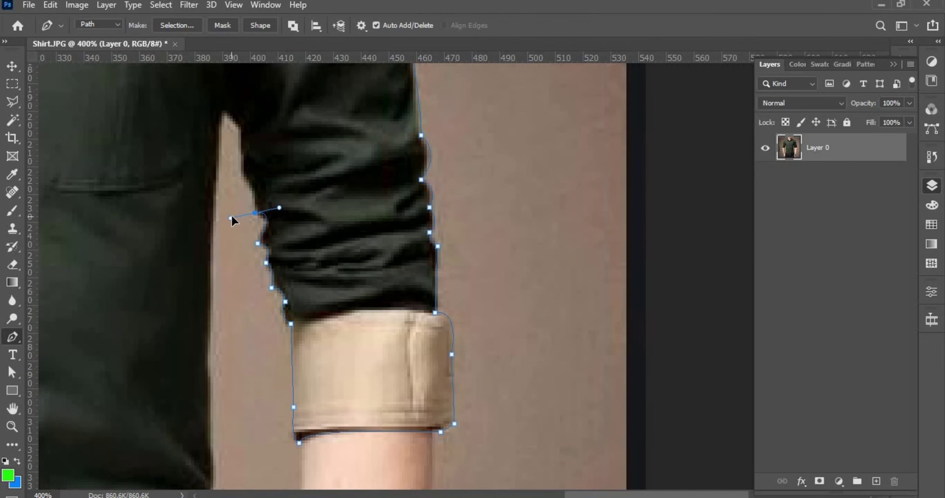
left_click_drag(255, 213, 278, 209)
scroll(283, 322, "up", 5)
scroll(283, 322, "left", 2)
left_click(280, 314)
left_click(280, 294)
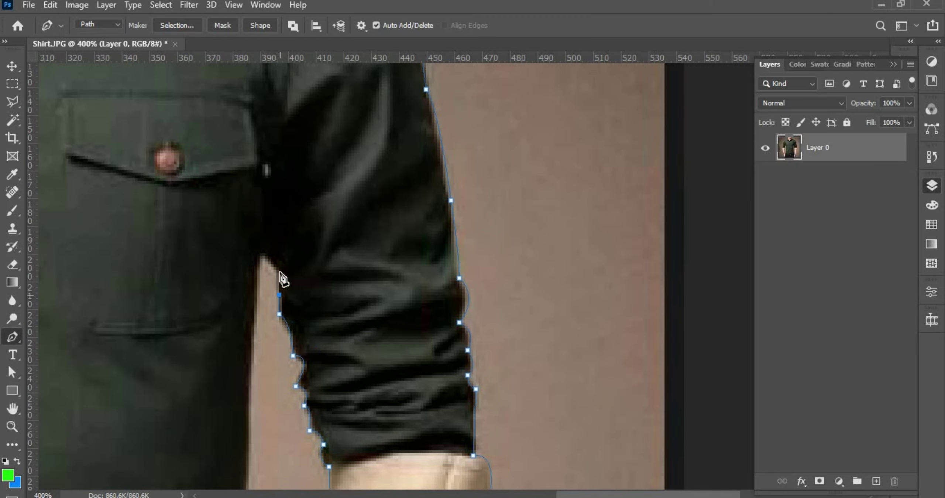
left_click(280, 273)
Carry the path around the image-right armpit and down that side of the shirt's torso.
scroll(296, 230, "down", 5)
scroll(295, 231, "left", 2)
left_click_drag(293, 225, 295, 253)
left_click(300, 251)
left_click_drag(299, 402, 233, 267)
left_click(236, 320)
left_click(250, 405)
left_click_drag(245, 468, 250, 293)
Trace the shirt's curved hem above the belt to its image-left corner.
left_click_drag(213, 351, 509, 271)
left_click(213, 351, "alt")
left_click_drag(325, 311, 439, 385)
left_click(325, 312, "alt")
left_click_drag(293, 352, 170, 325)
left_click(293, 353, "alt")
left_click_drag(192, 377, 323, 468)
left_click(290, 380)
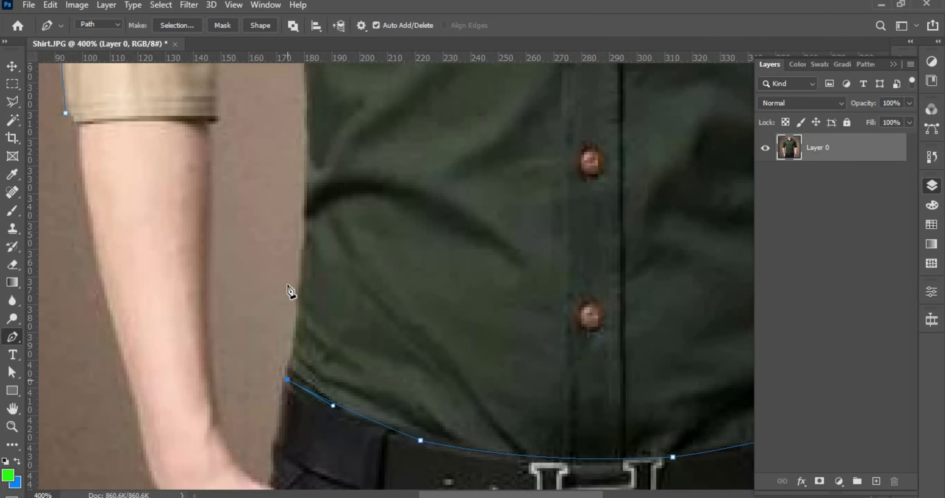
Trace the image-left side of the torso from the hem up to the armpit.
left_click_drag(306, 249, 298, 228)
scroll(300, 199, "up", 3)
left_click(304, 146)
scroll(283, 238, "up", 5)
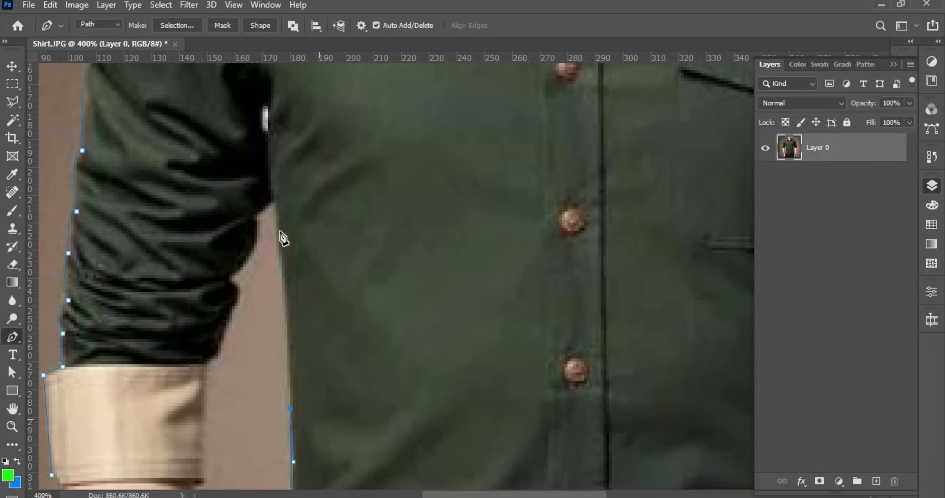
left_click(271, 206)
Trace the inner edge of the image-left sleeve from the armpit down to the top of the cuff.
left_click(255, 220)
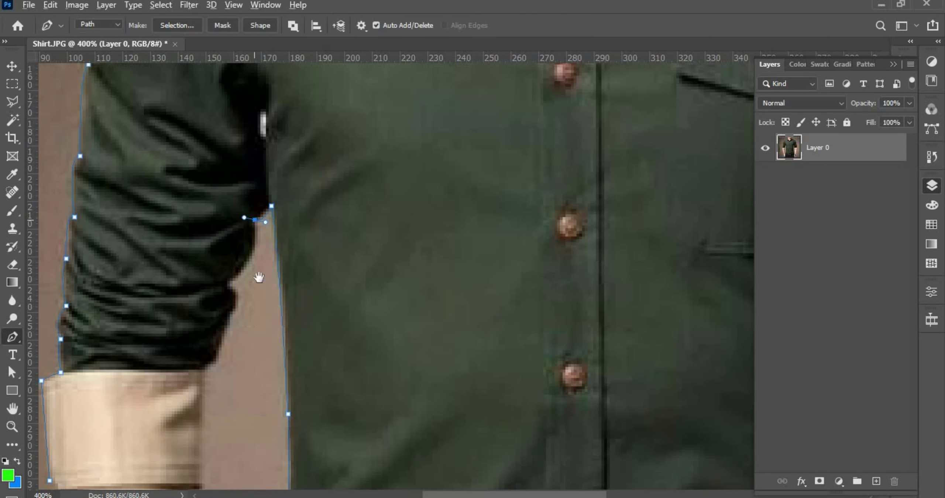
scroll(255, 274, "down", 3)
scroll(255, 274, "left", 3)
left_click_drag(321, 208, 281, 289)
left_click(320, 208, "alt")
left_click(318, 244, "alt")
left_click(298, 289, "alt")
Trace the image-left cuff's inner side and lower edge and close the path at its starting point.
left_click(292, 410)
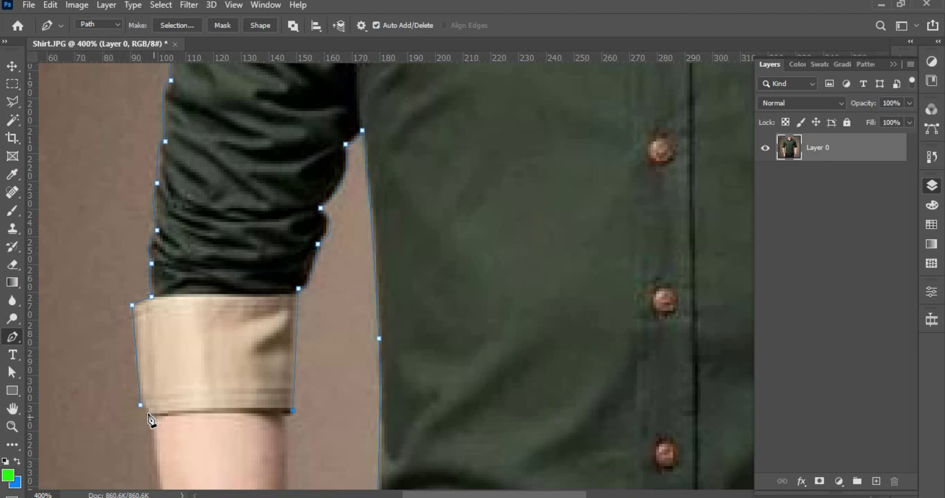
left_click_drag(148, 413, 86, 407)
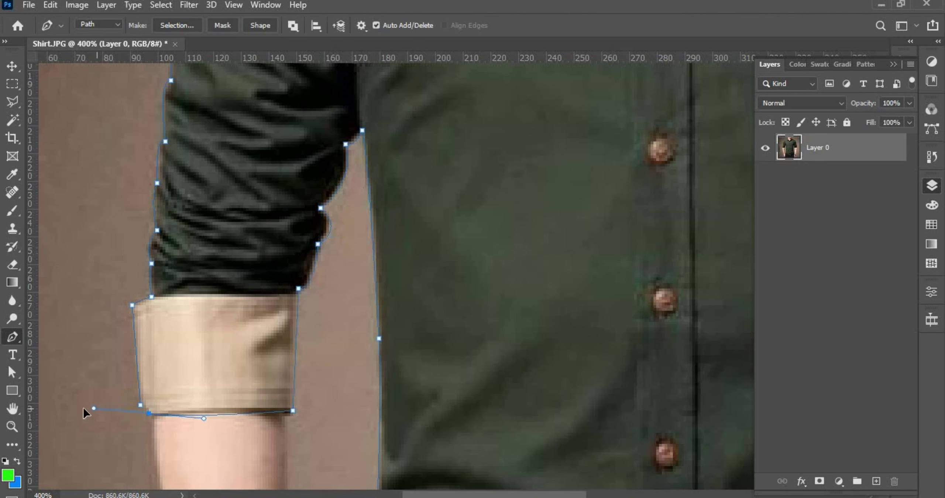
left_click(140, 405)
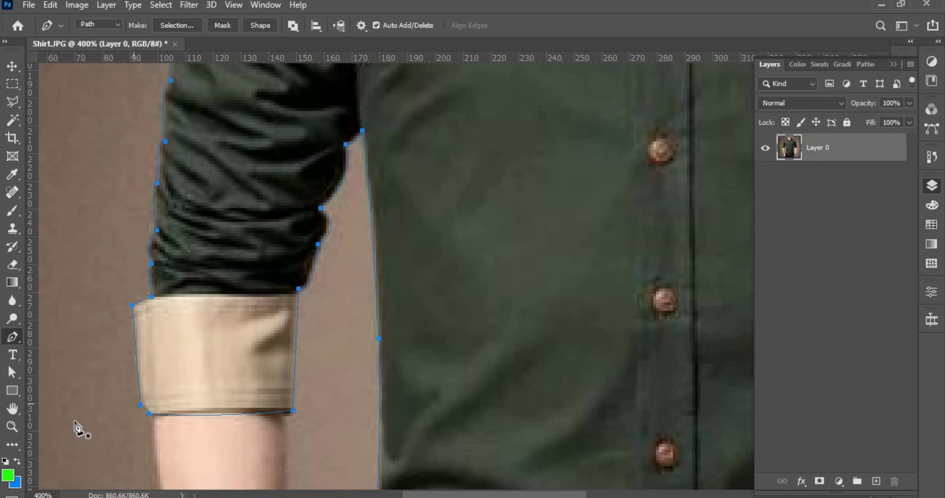
Convert the closed path around the whole shirt into a selection.
key("ctrl+minus")
key("ctrl+minus")
key("ctrl+minus")
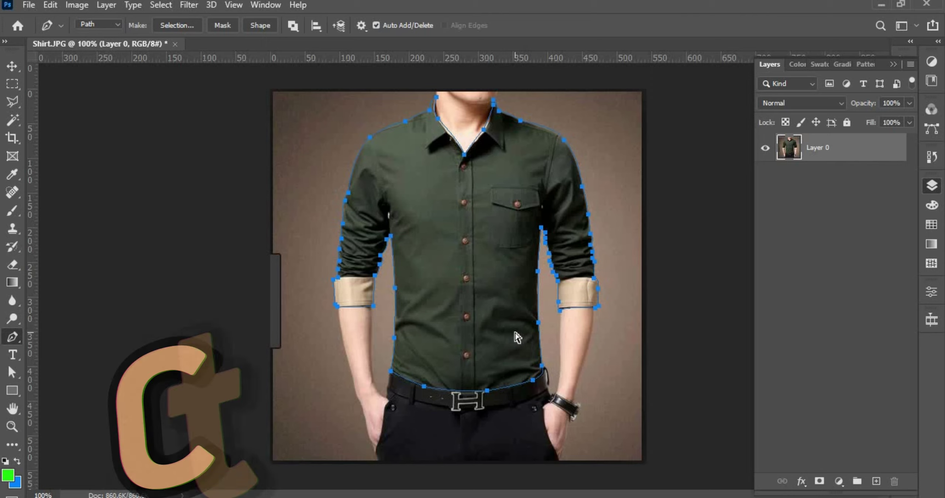
key("ctrl+Return")
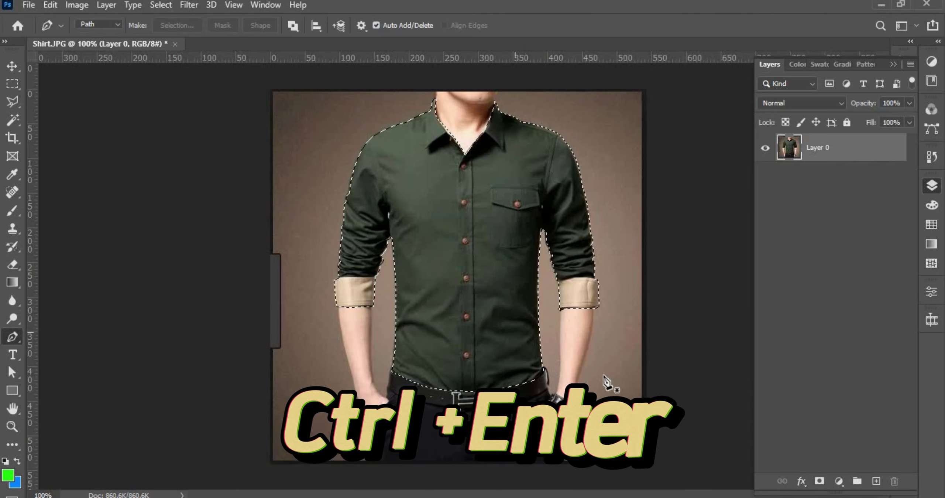
Add a red (fd0a0a) Solid Color fill layer masked to the shirt selection and set its blend mode to Multiply.
left_click(839, 481)
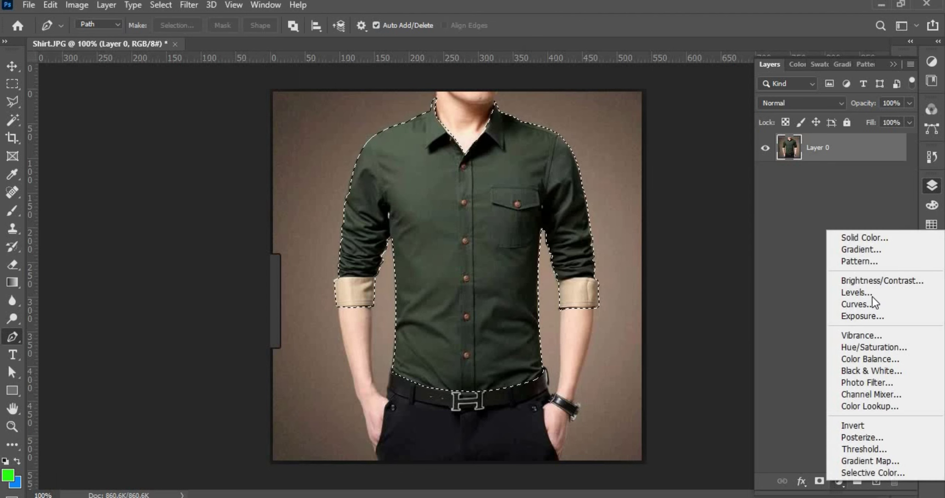
left_click(873, 240)
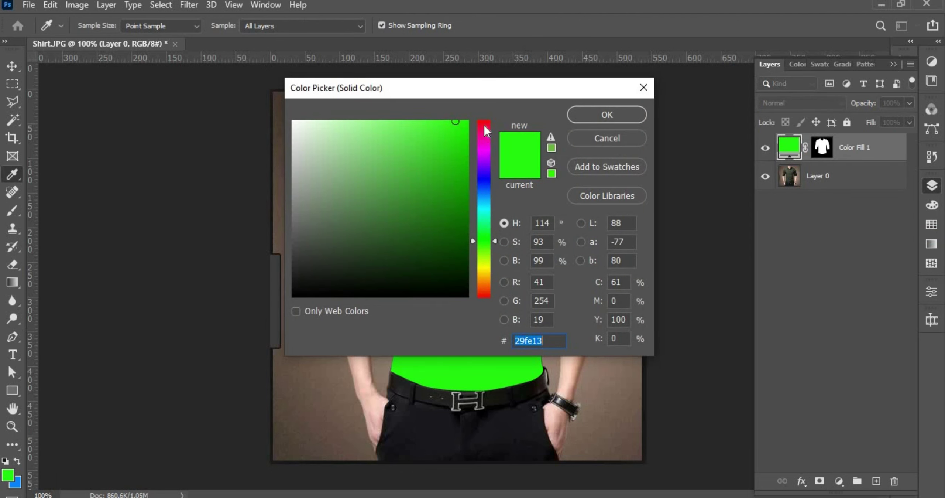
left_click(484, 125)
left_click_drag(484, 125, 486, 117)
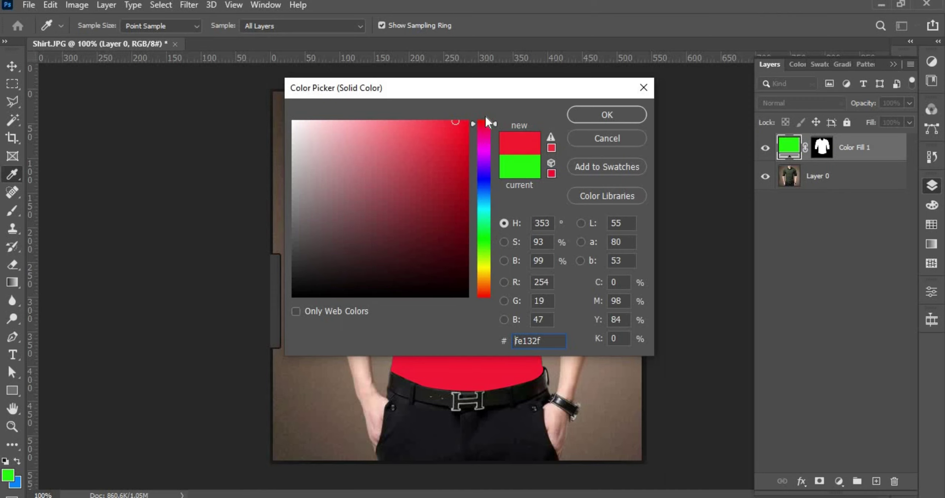
left_click(462, 122)
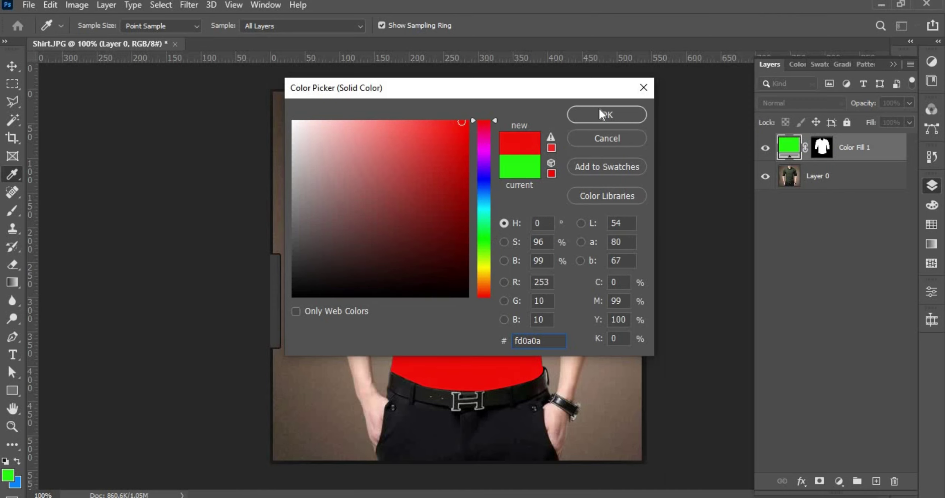
left_click(601, 112)
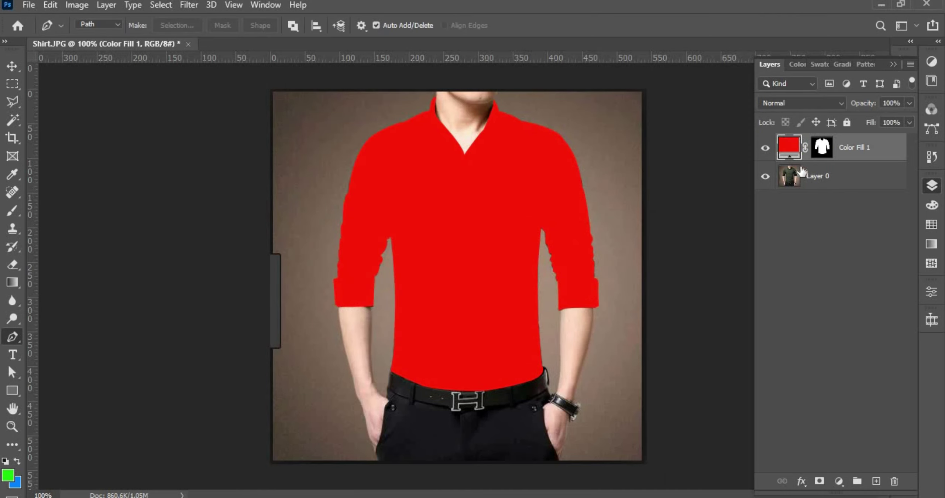
left_click(839, 103)
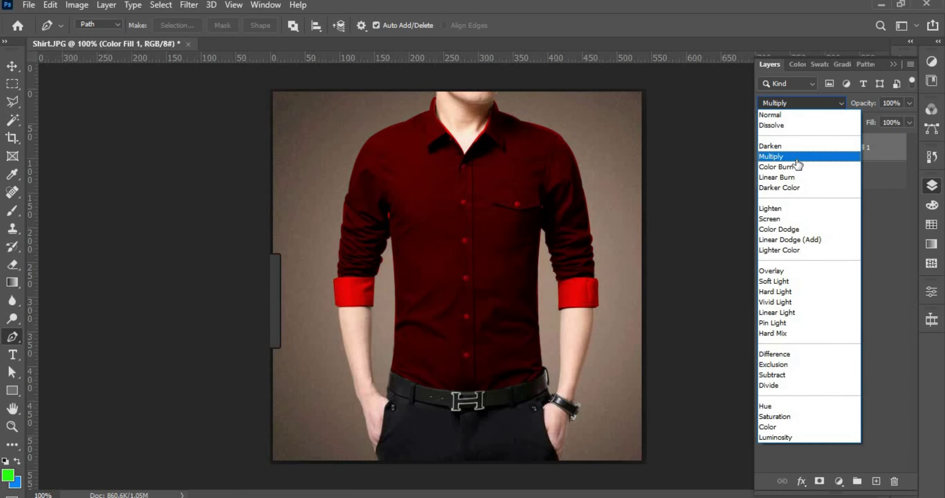
left_click(797, 160)
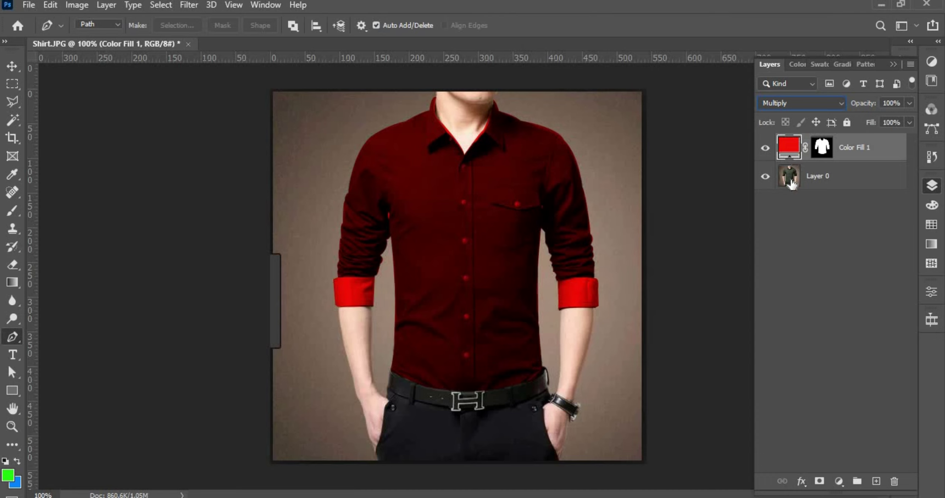
Change the shirt's fill layer color to blue, 0505ef.
double_click(787, 147)
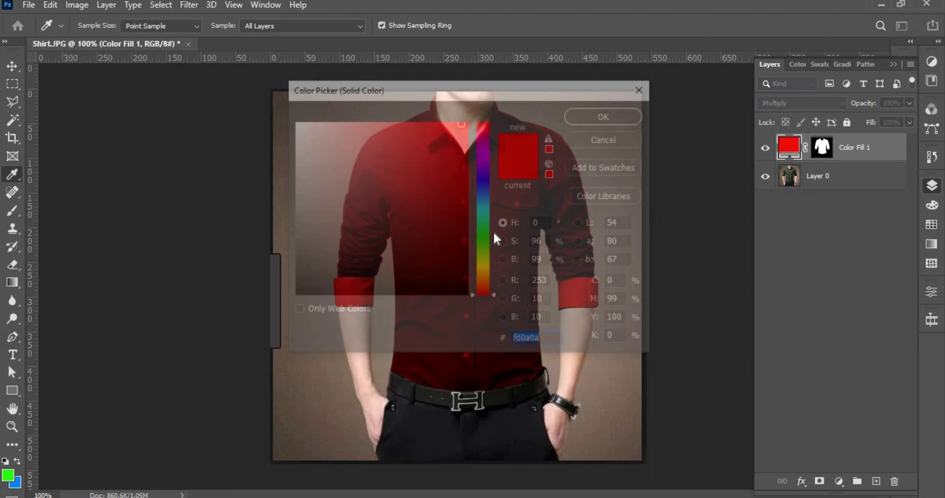
left_click(482, 179)
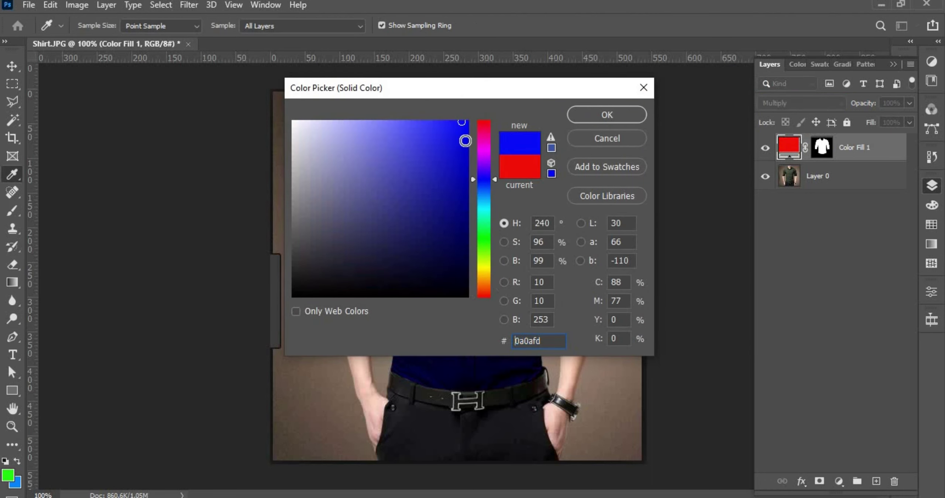
left_click(465, 141)
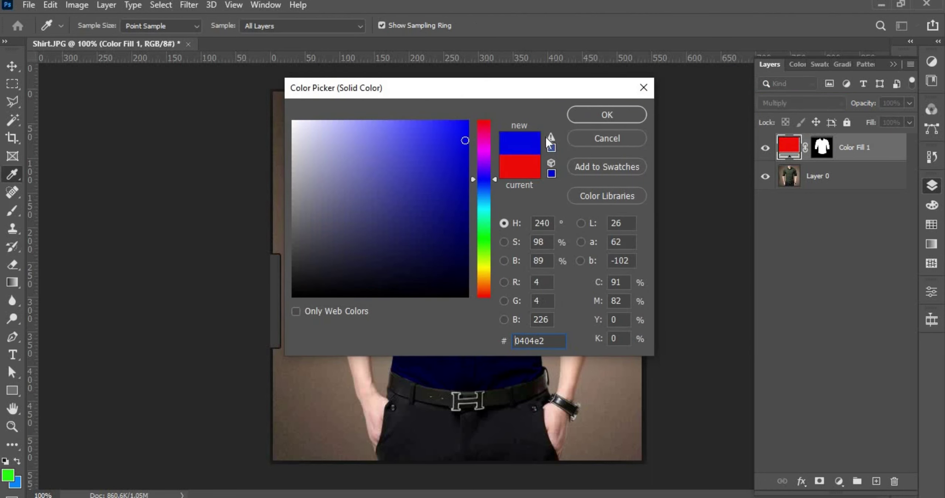
left_click(592, 110)
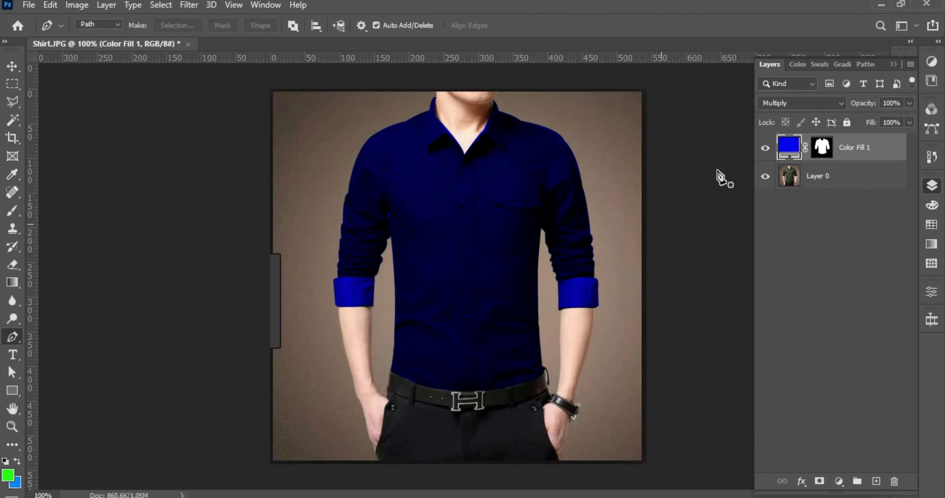
Recolor the shirt's fill layer light blue, 29b6e4, and preview other blend modes such as Hard Light before choosing Multiply again.
double_click(789, 147)
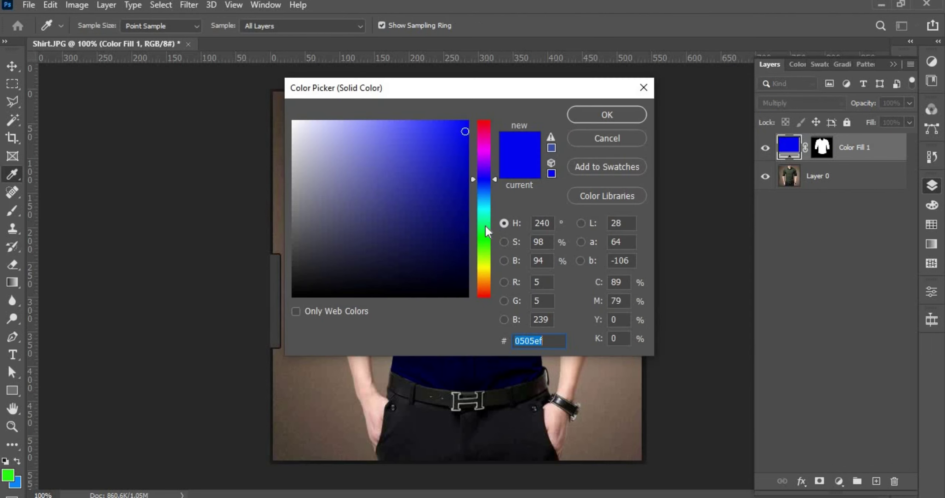
left_click(484, 201)
left_click_drag(443, 143, 437, 140)
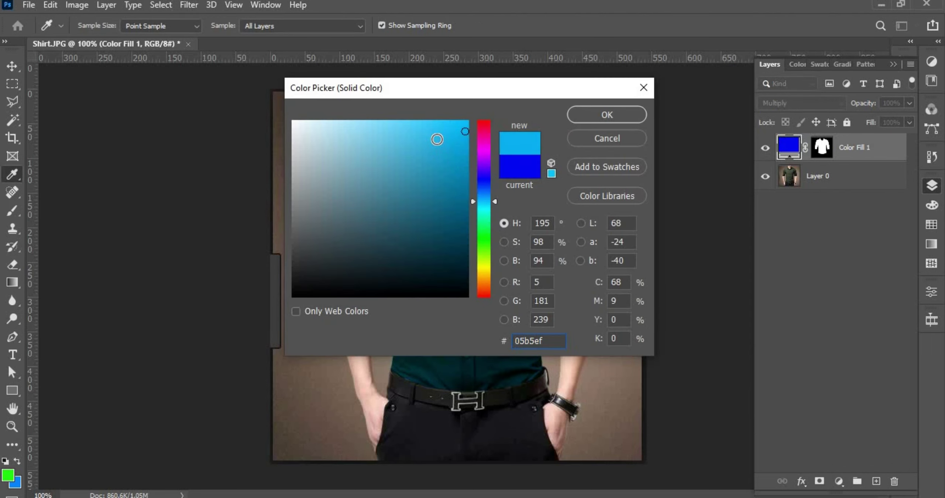
left_click(626, 120)
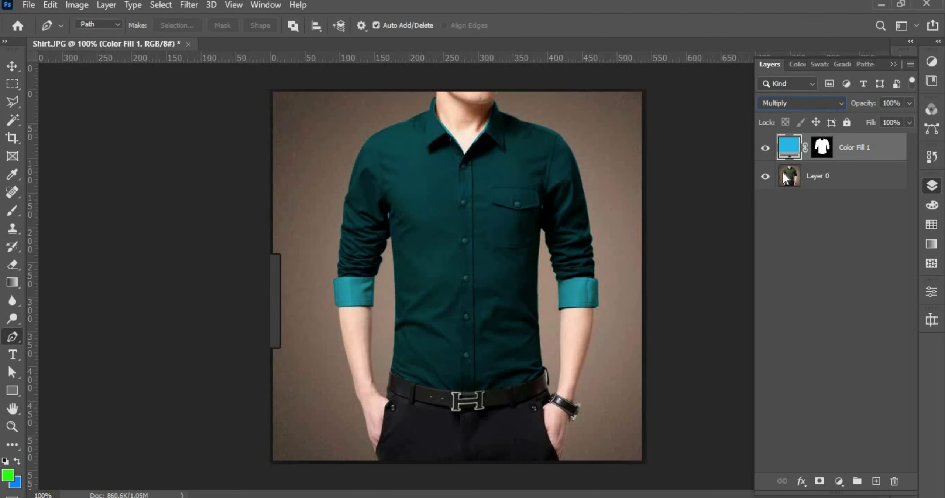
left_click(839, 103)
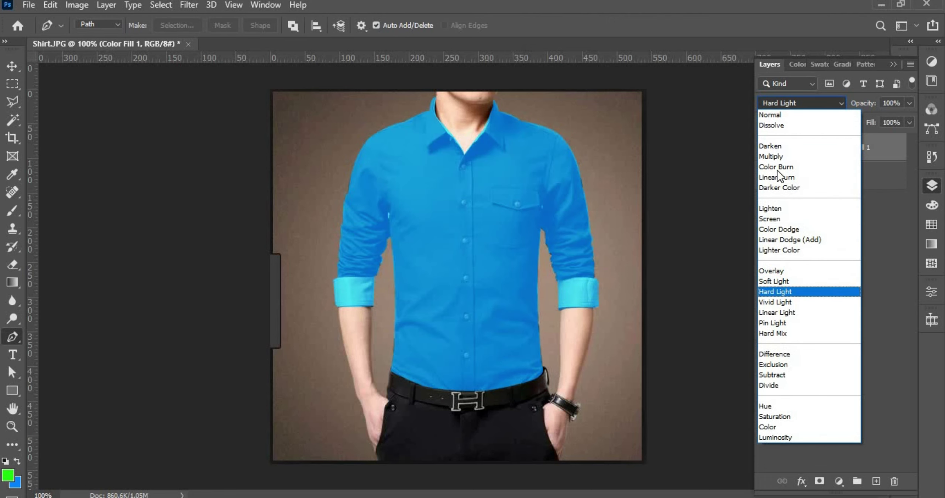
left_click(786, 155)
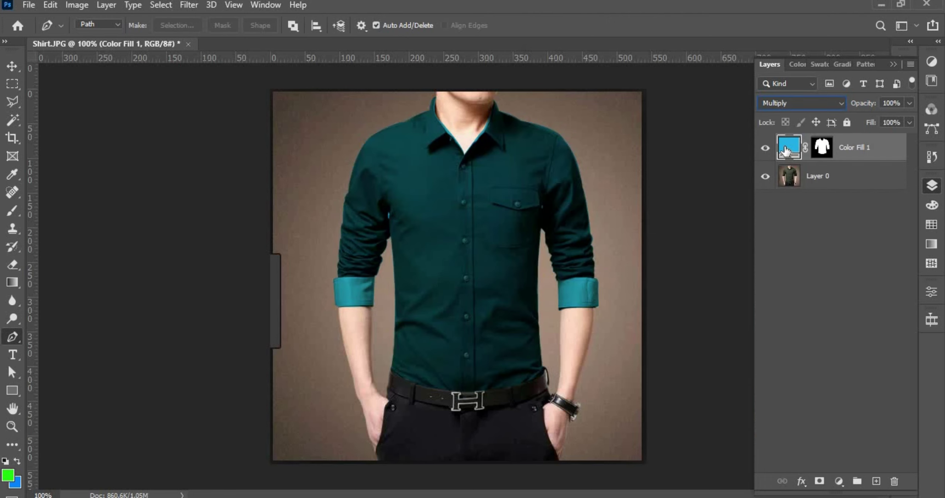
Change the shirt's fill layer color to bright yellow, fff004.
double_click(786, 151)
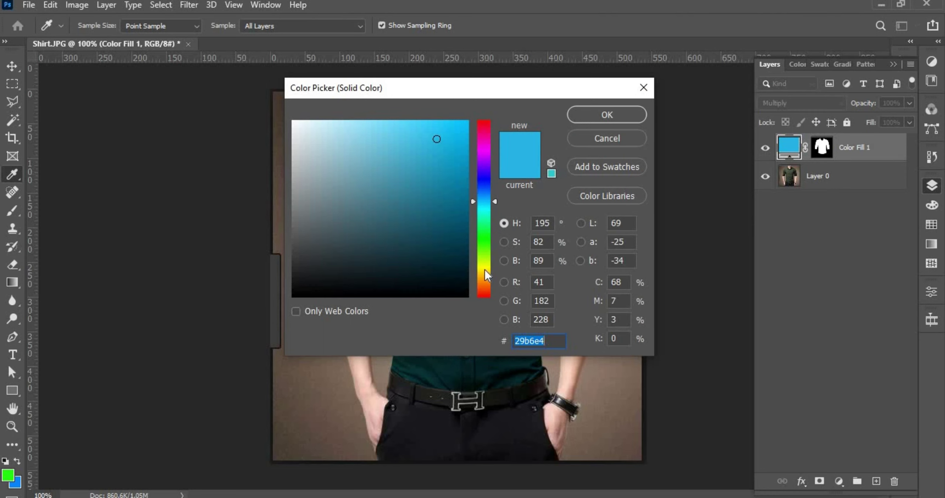
left_click(484, 269)
left_click_drag(458, 128, 466, 120)
left_click(608, 114)
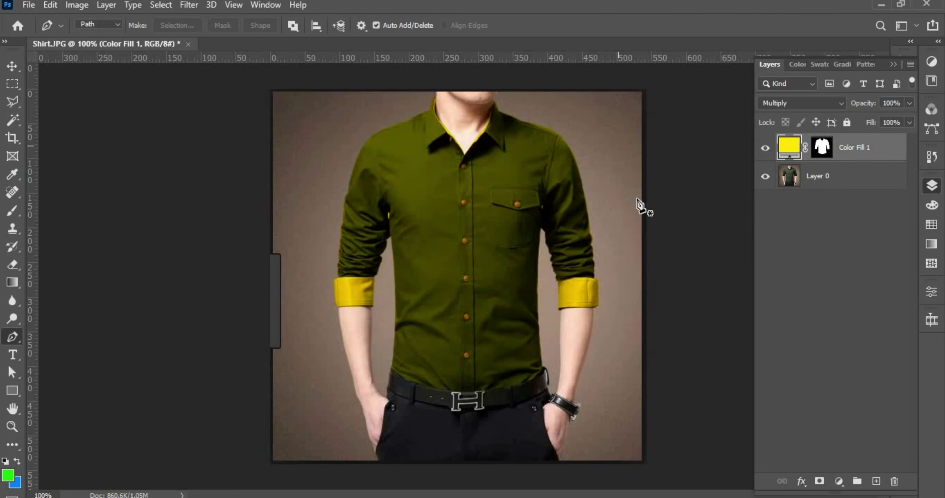
Set the shirt's fill layer color to dark teal green, 094d47.
double_click(790, 153)
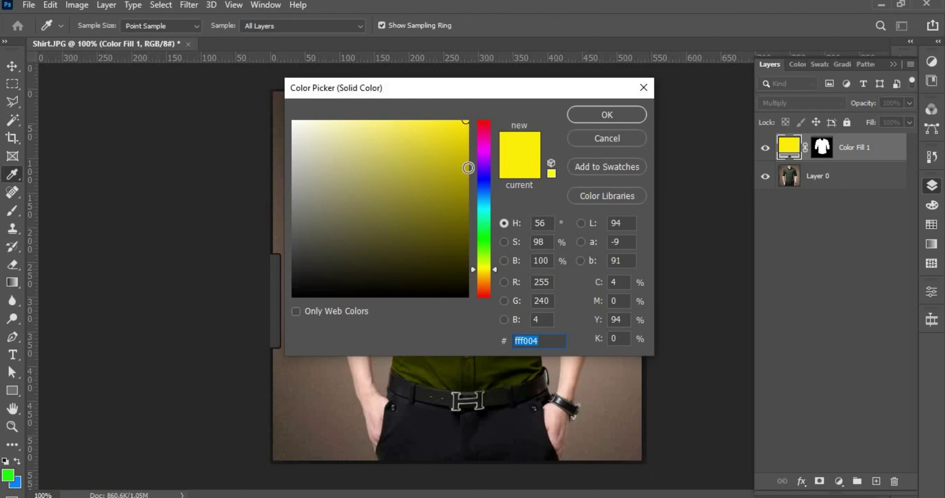
left_click(484, 212)
left_click_drag(444, 139, 446, 243)
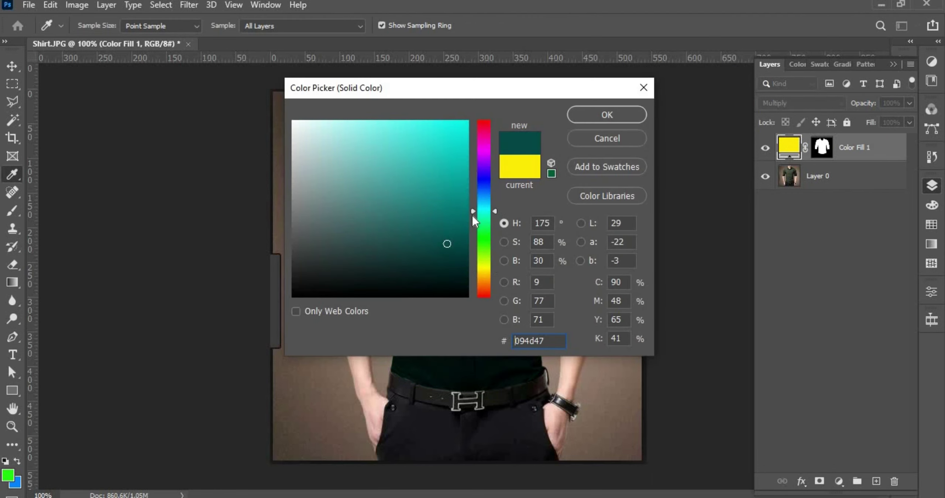
left_click(600, 115)
key("p")
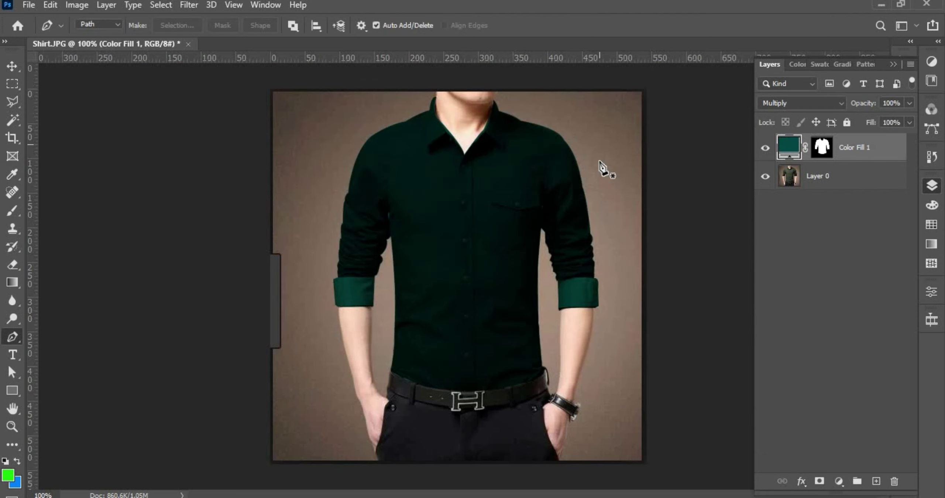